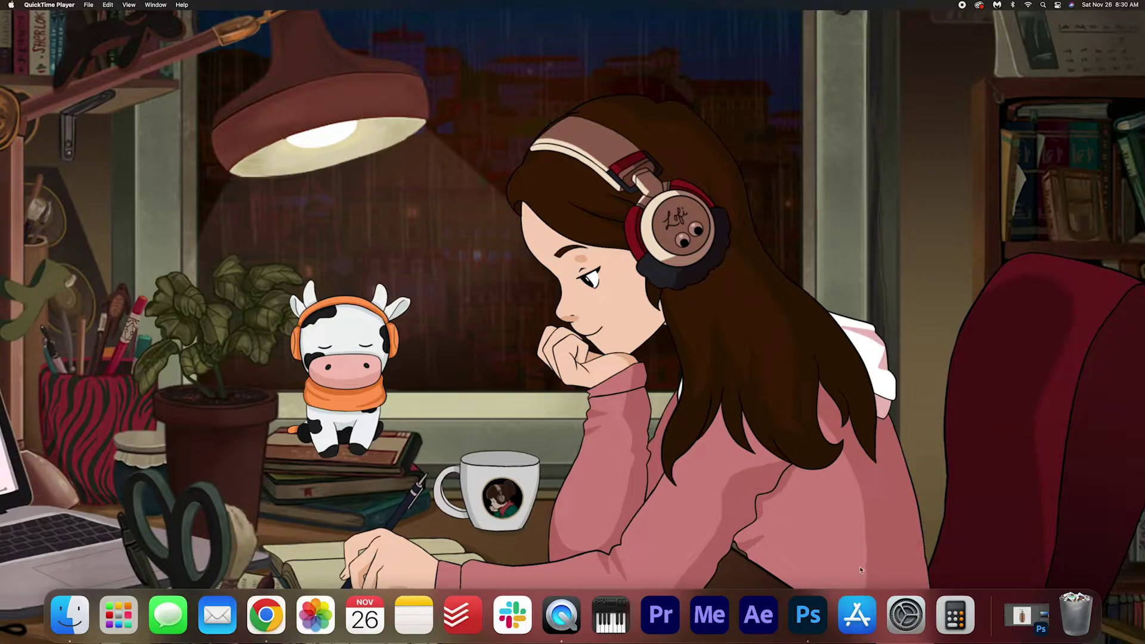
- Add a new blank layer and fill it with white using the Paint Bucket
click(1023, 615)
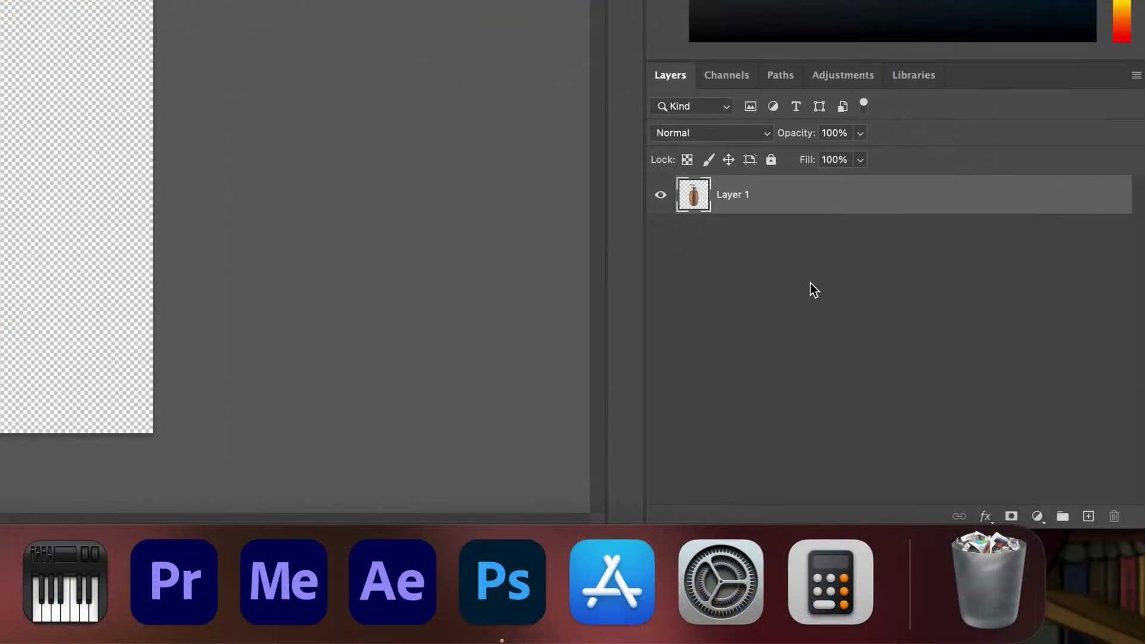
click(998, 479)
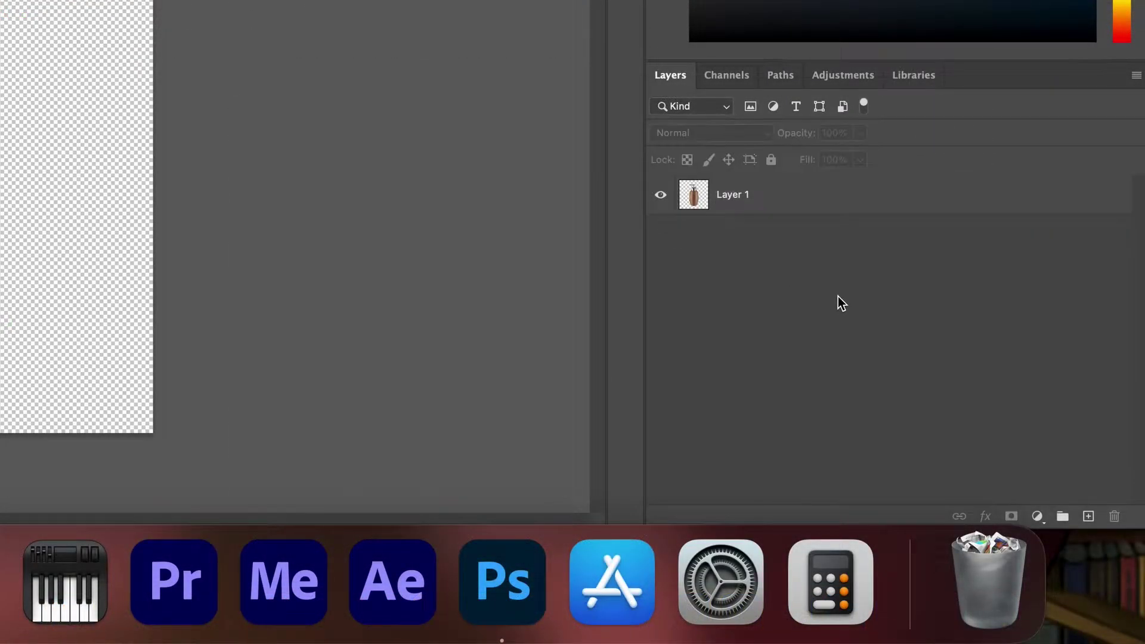
click(1091, 517)
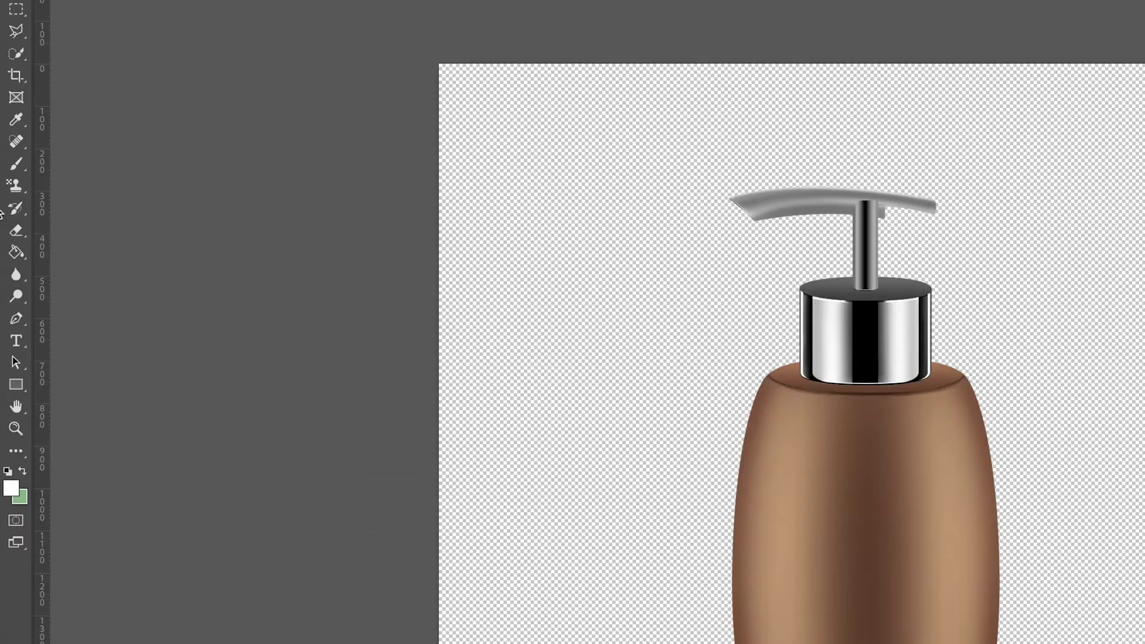
click(16, 251)
click(13, 485)
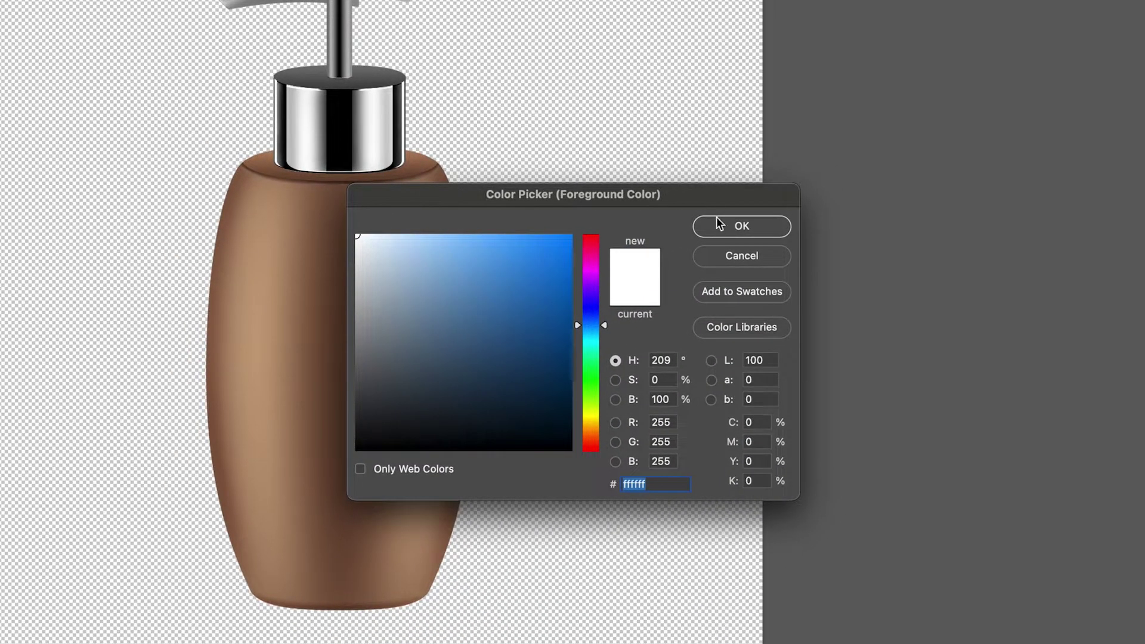
click(719, 226)
click(599, 161)
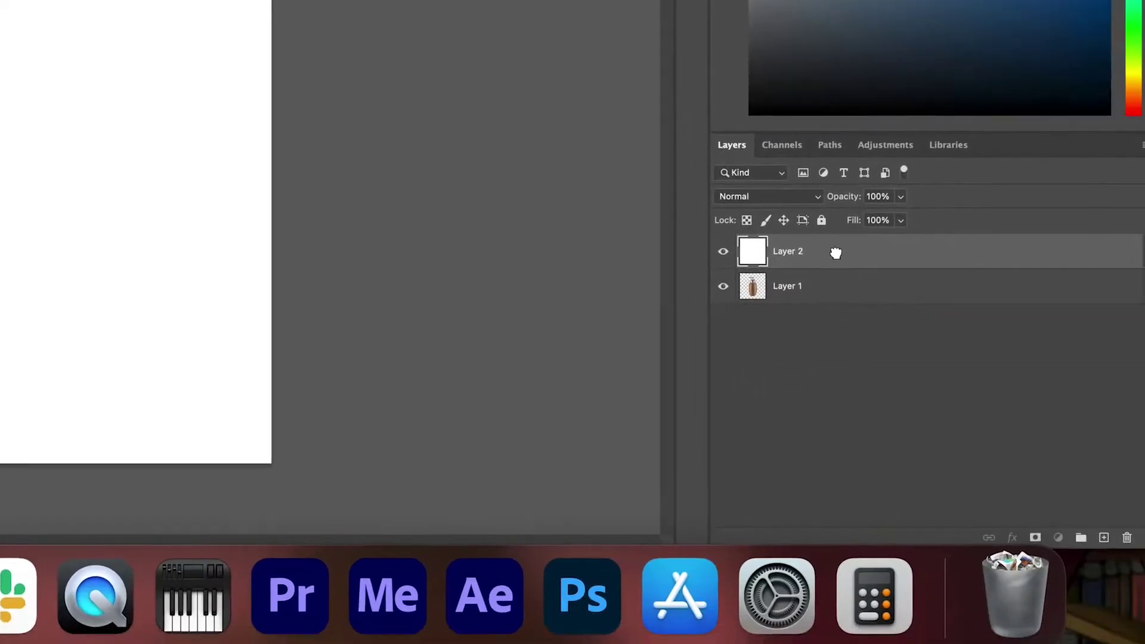
- Move the white layer below Layer 1 and rename it 'White BG'
drag(835, 253, 845, 343)
double_click(795, 285)
text(White BG)
key(Return)
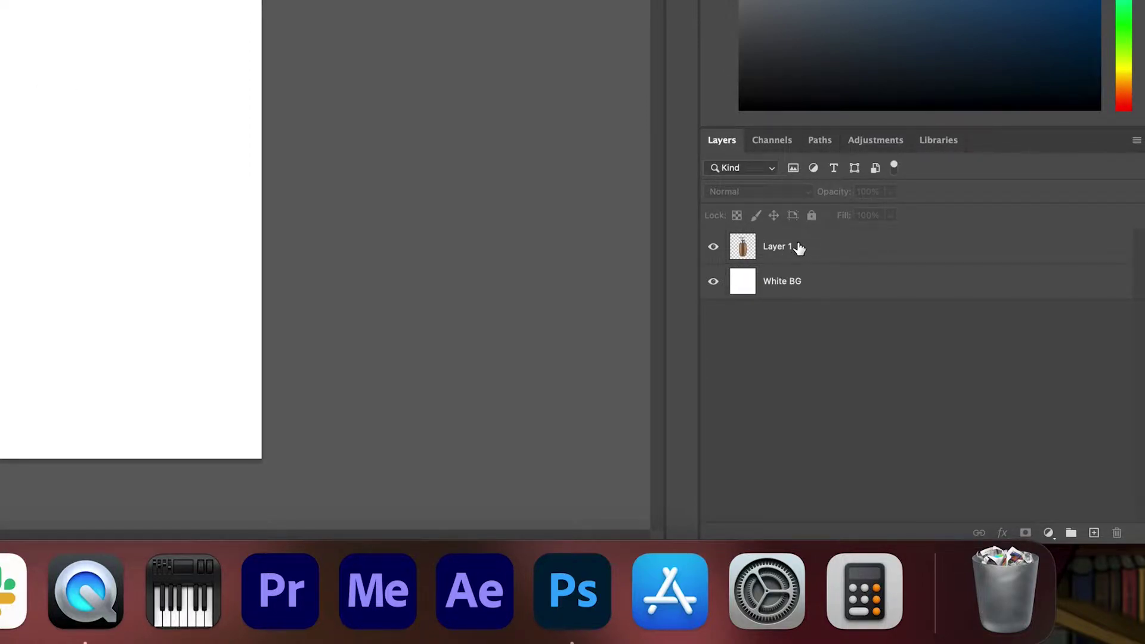
click(820, 248)
- Scale the bottle down to about 72.42% and centre it on the canvas
key(super+t)
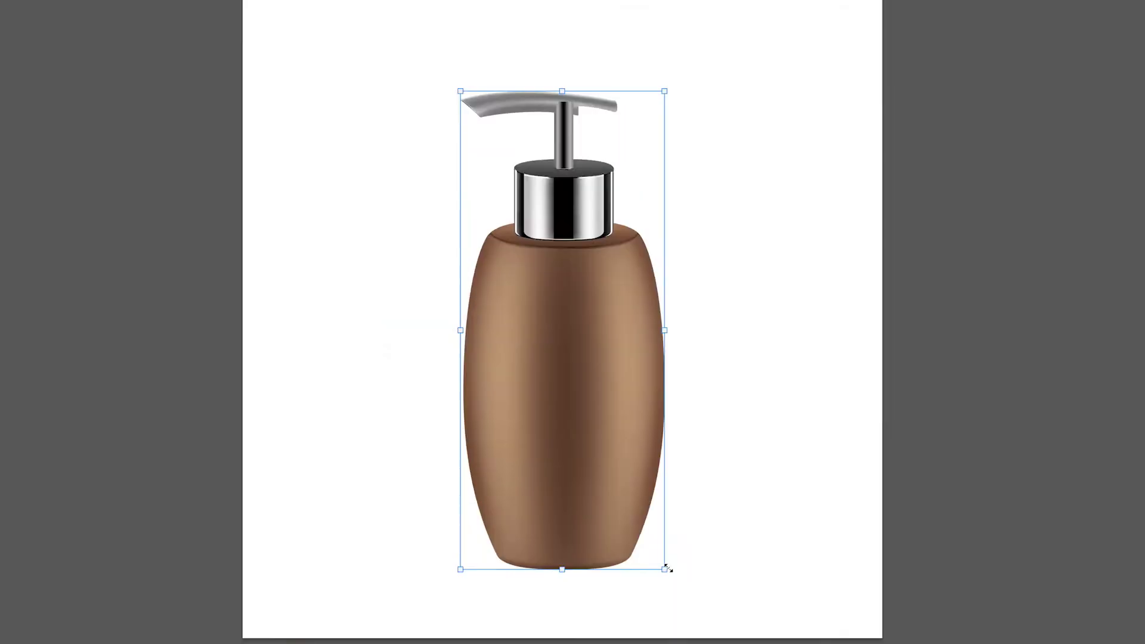
drag(527, 494, 500, 438)
drag(624, 488, 604, 436)
drag(550, 312, 578, 363)
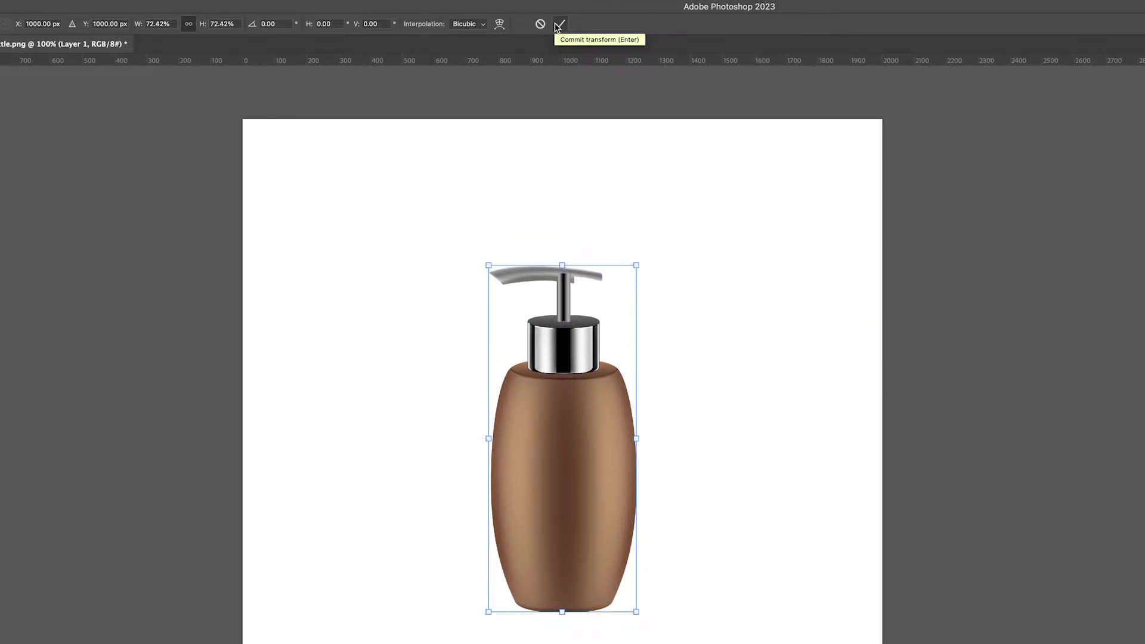
click(560, 24)
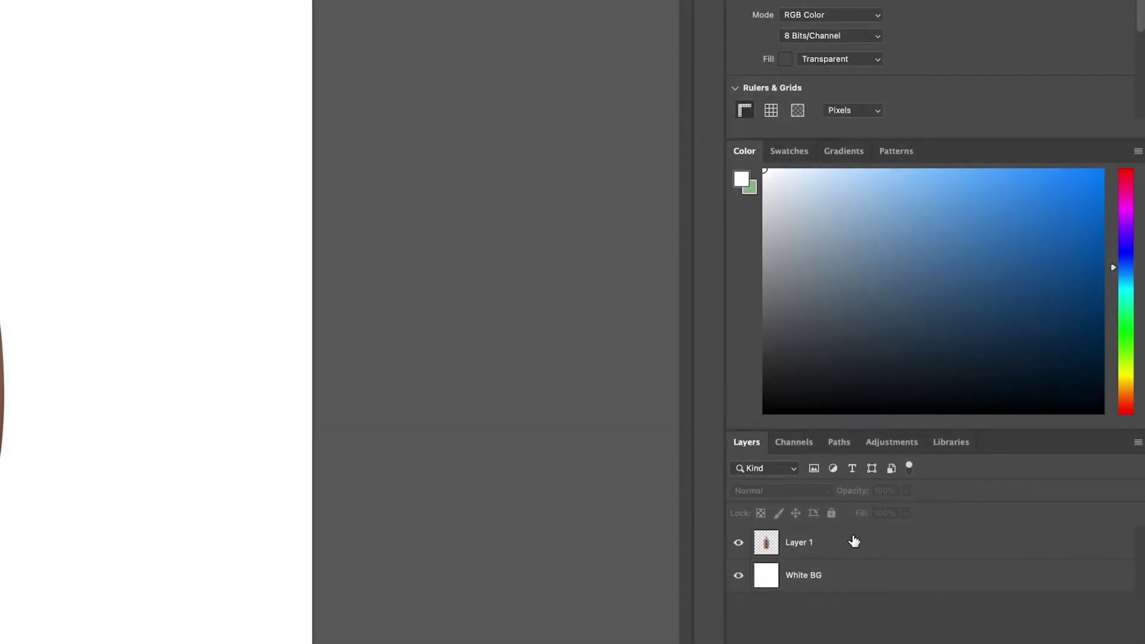
- Duplicate Layer 1 as a new layer named 'Reflection Layer'
click(847, 542)
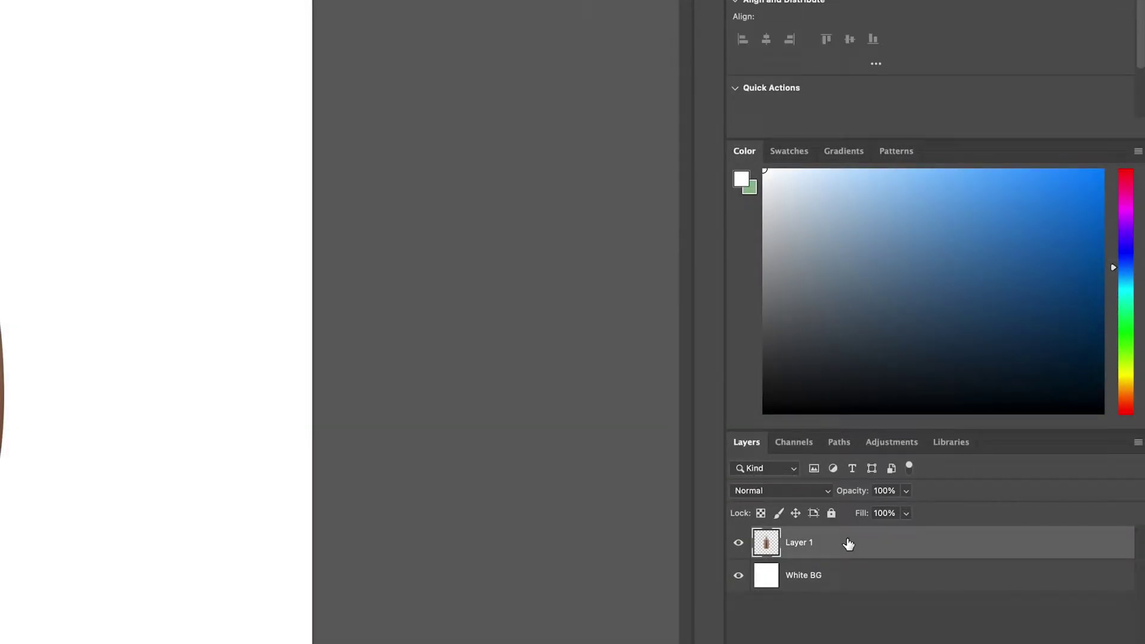
right_click(838, 544)
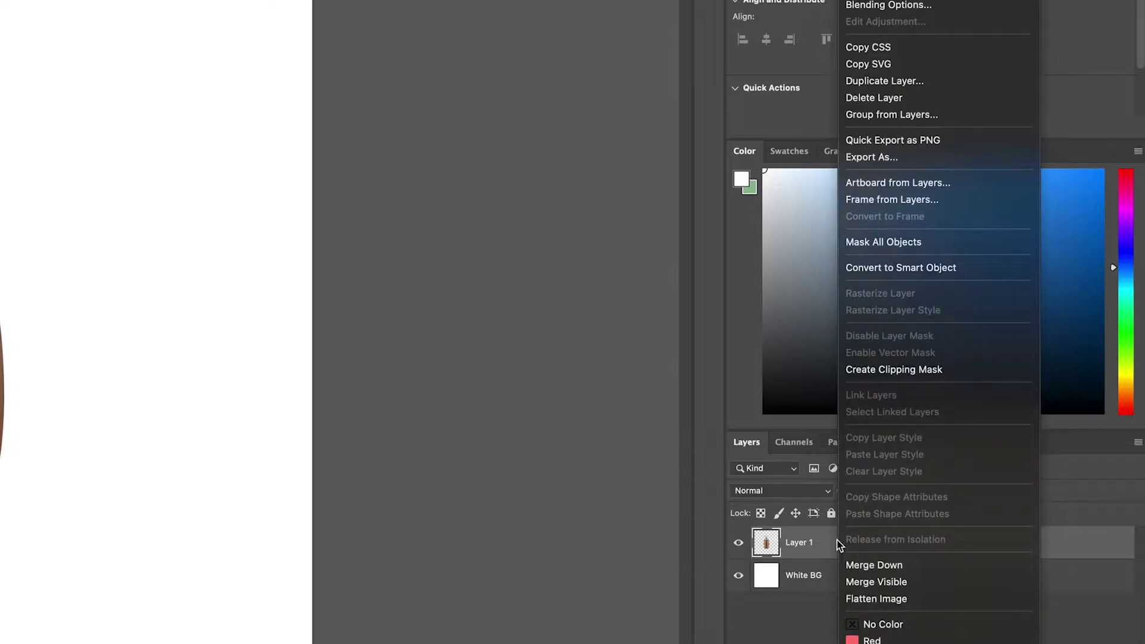
click(974, 81)
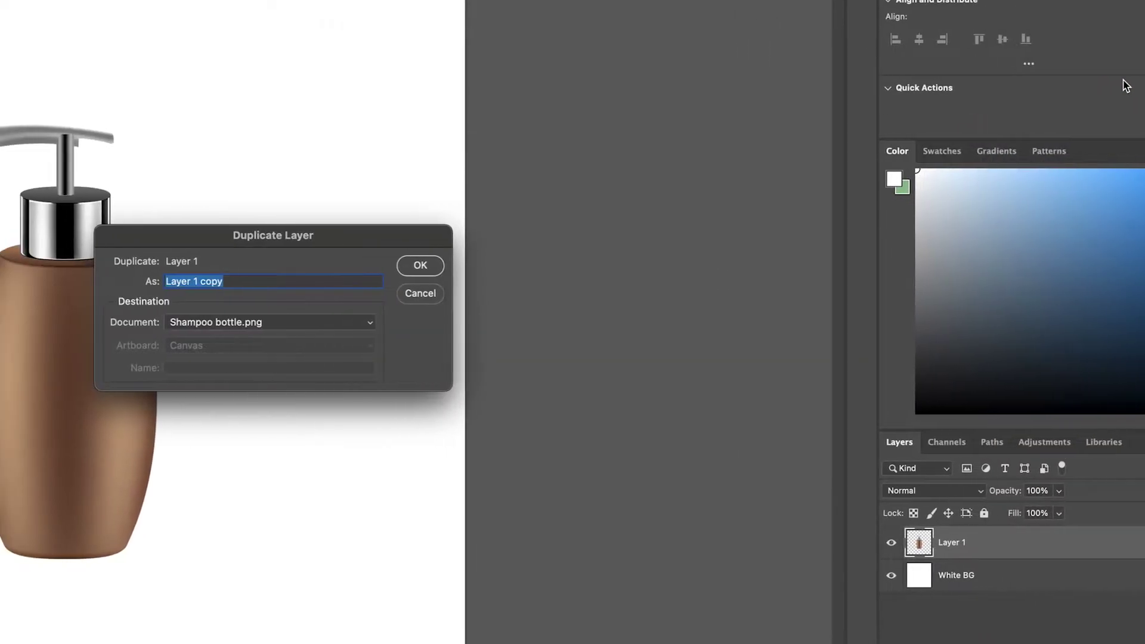
text(Reflection)
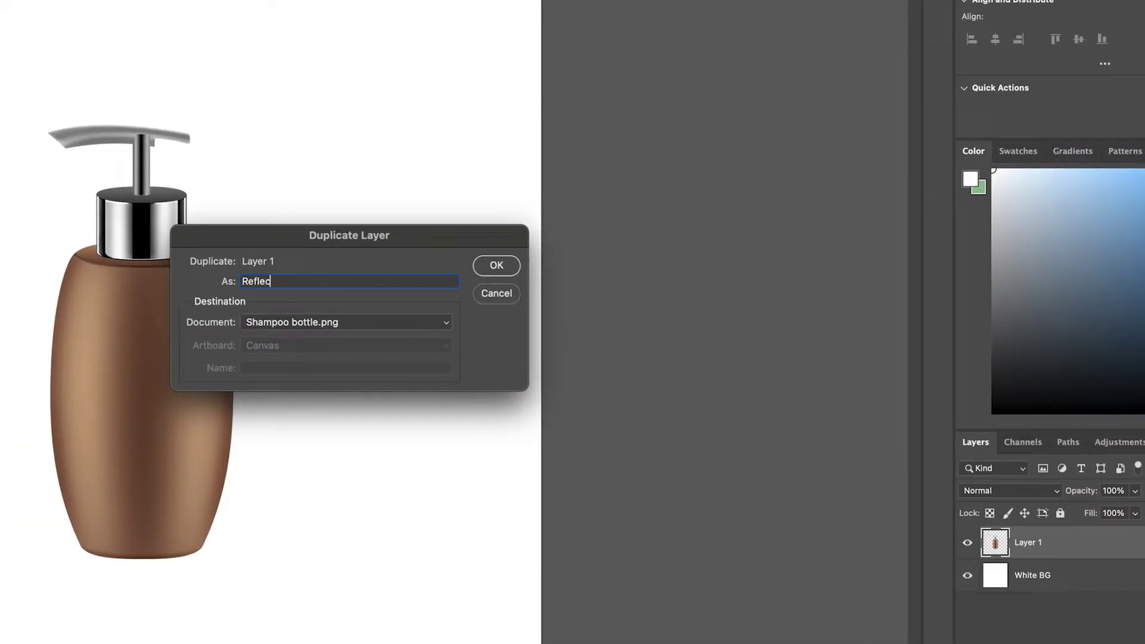
text( Layer)
key(Return)
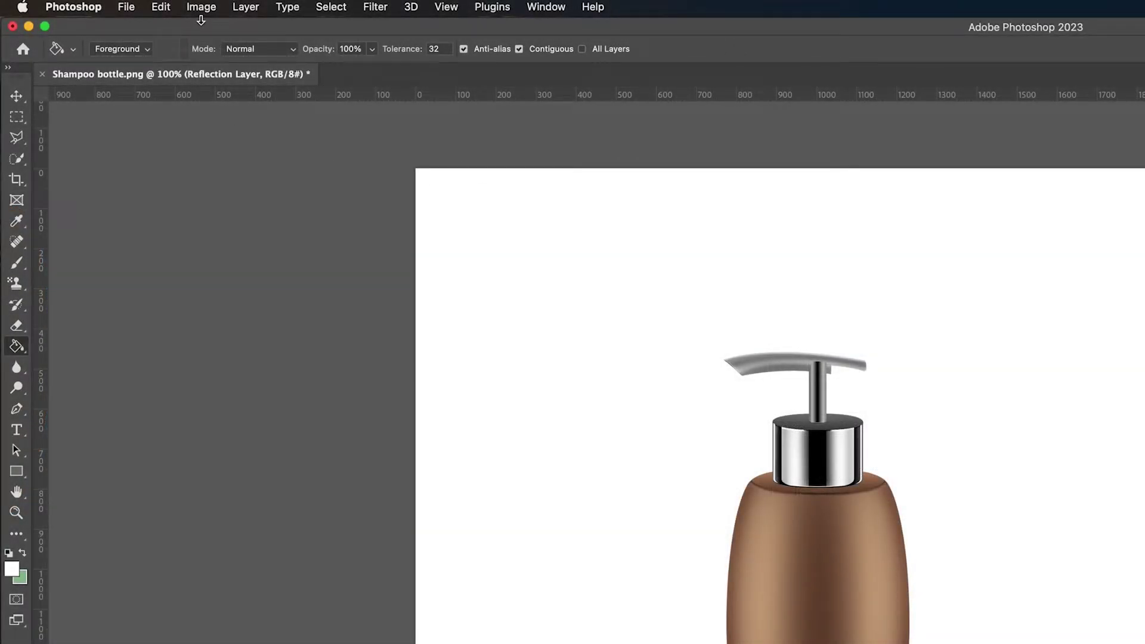
- Flip Reflection Layer vertically and drag it directly beneath the bottle
click(169, 10)
mouse_move(202, 365)
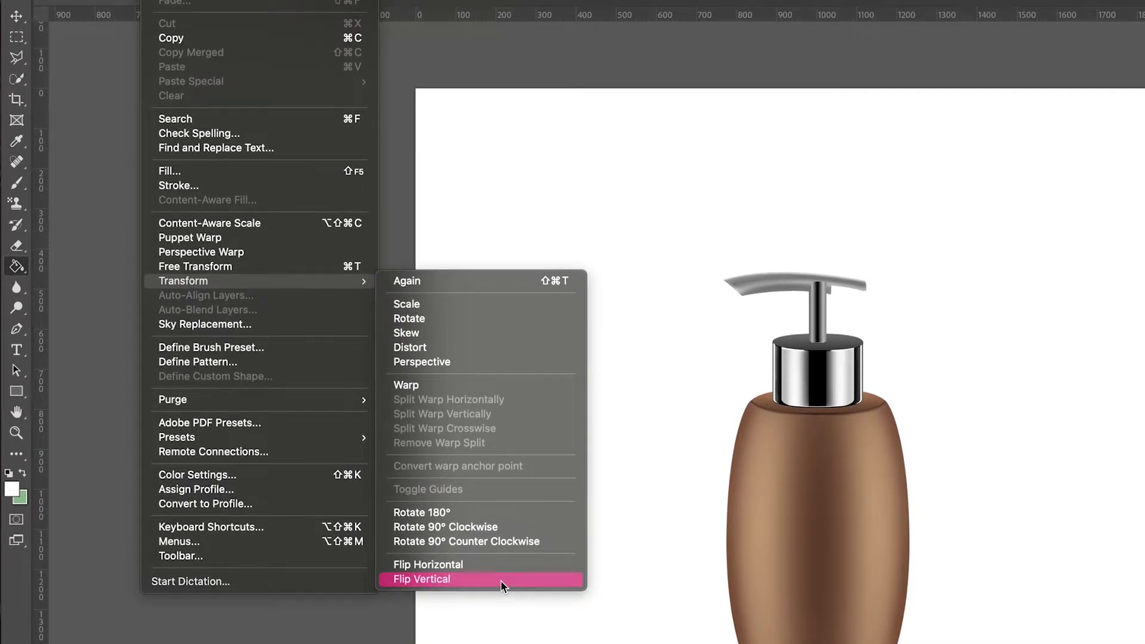
click(502, 580)
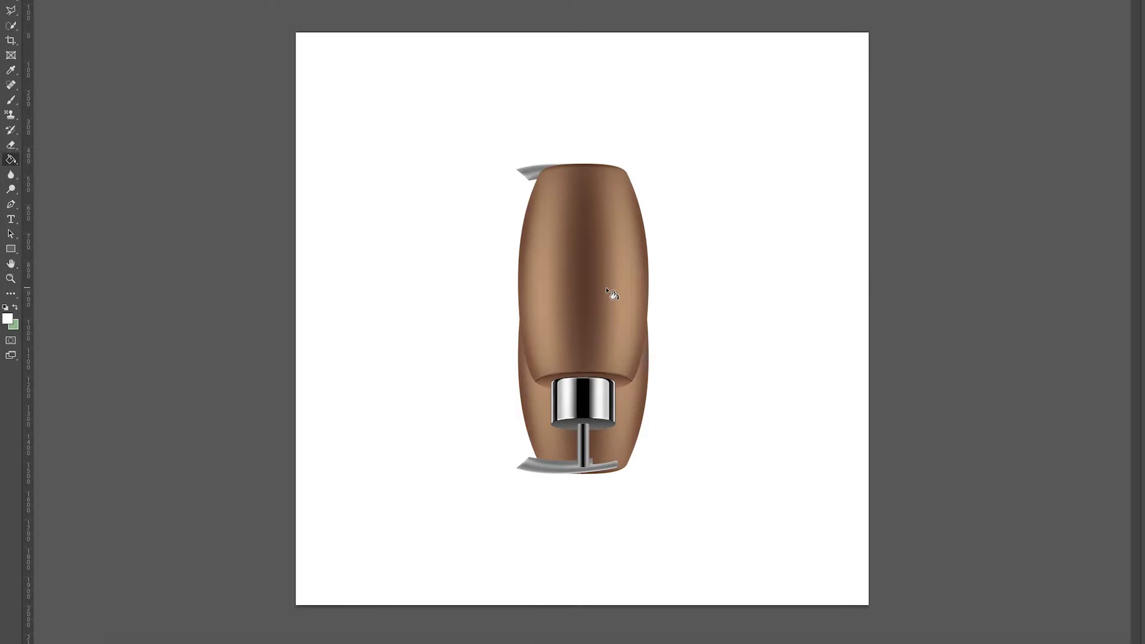
key(v)
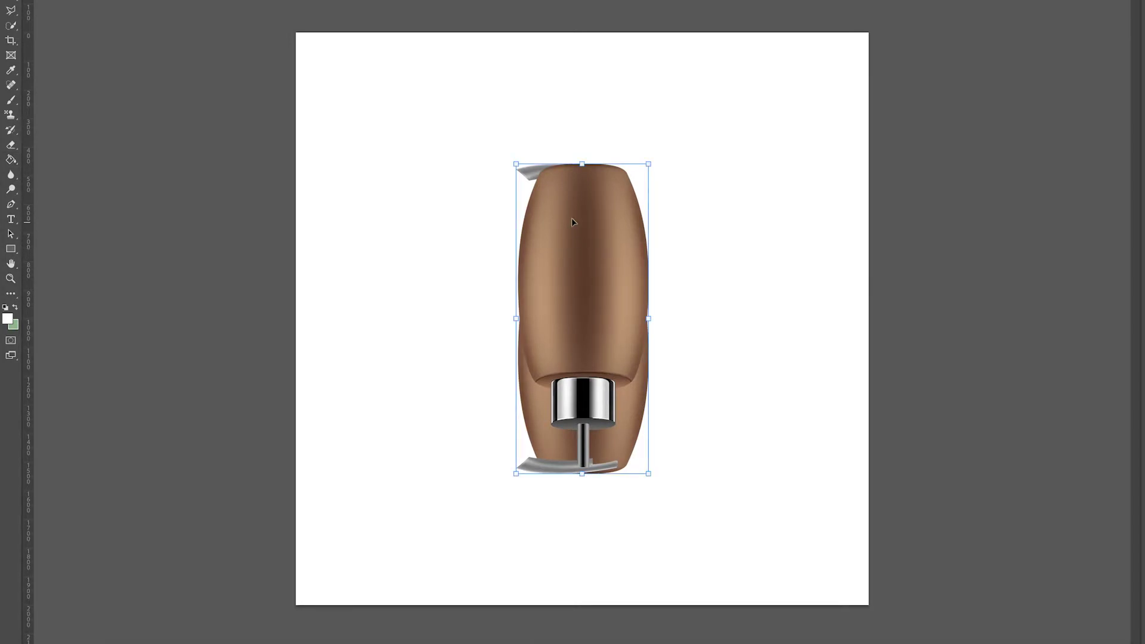
mouse_move(572, 204)
mouse_down()
mouse_move(561, 528)
mouse_move(575, 157)
mouse_move(563, 513)
mouse_up()
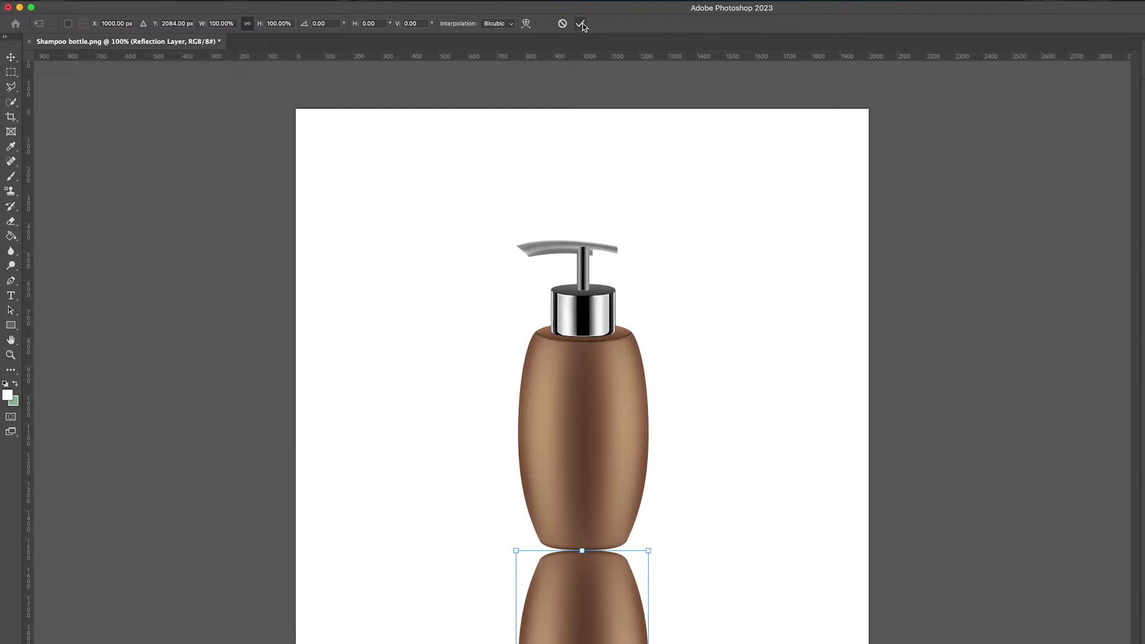
key(g)
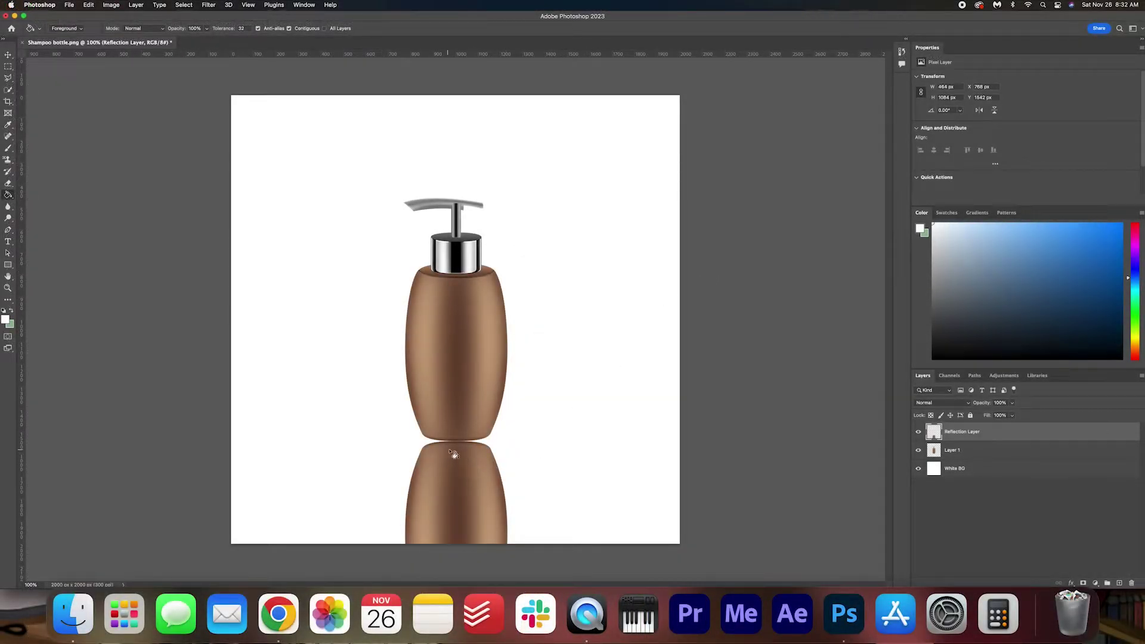
- Attach a white layer mask to Reflection Layer and pick the Gradient Tool
key(v)
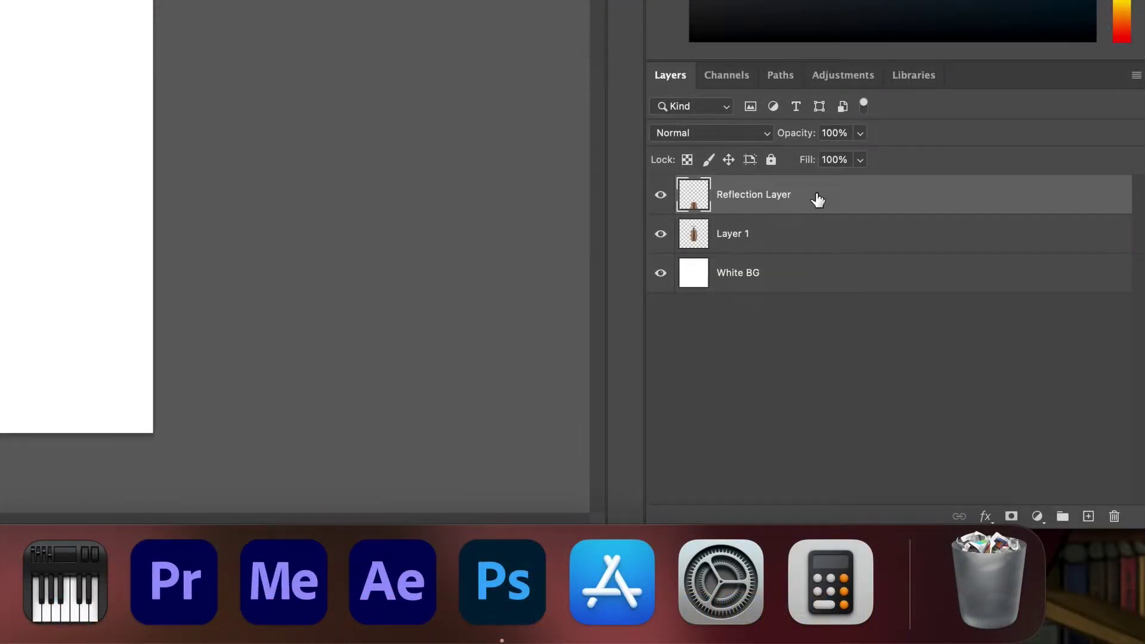
click(1012, 518)
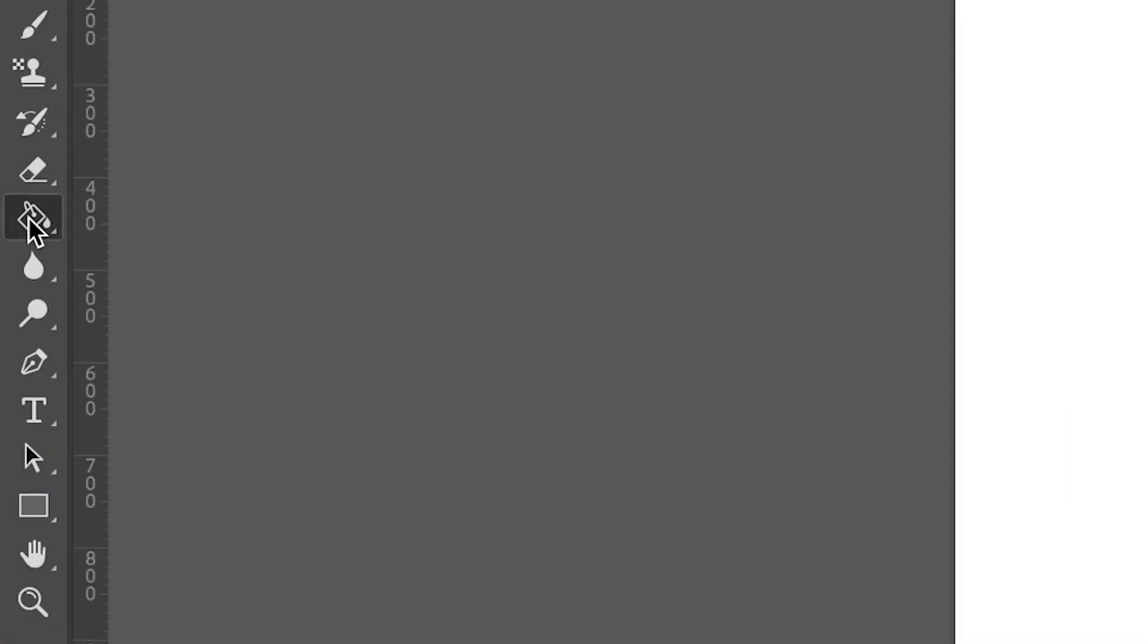
click(20, 238)
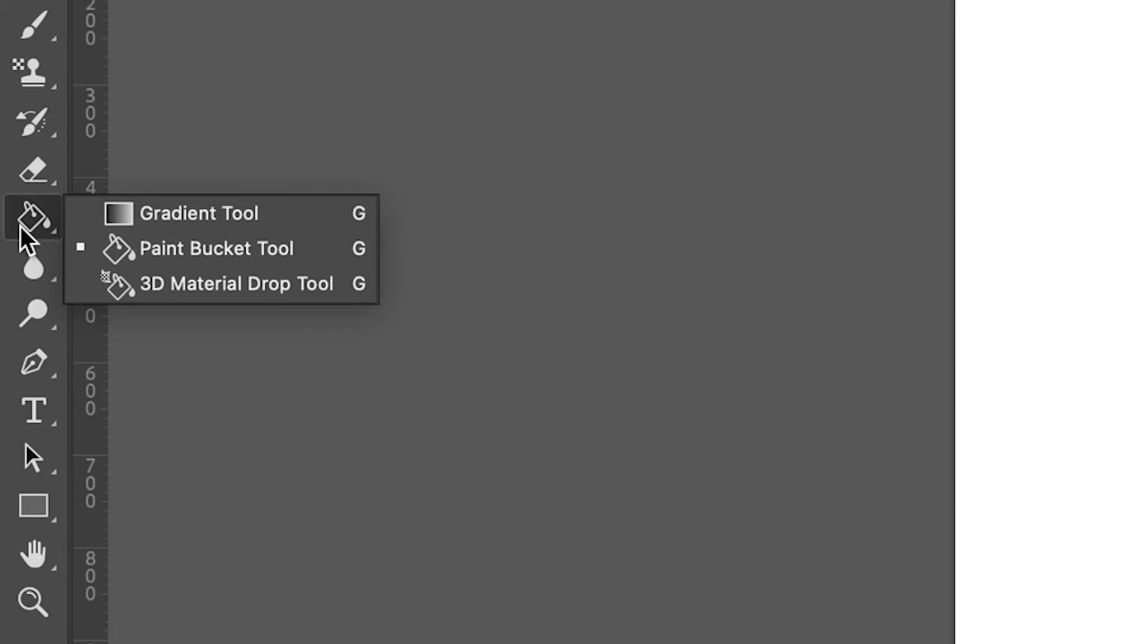
click(292, 216)
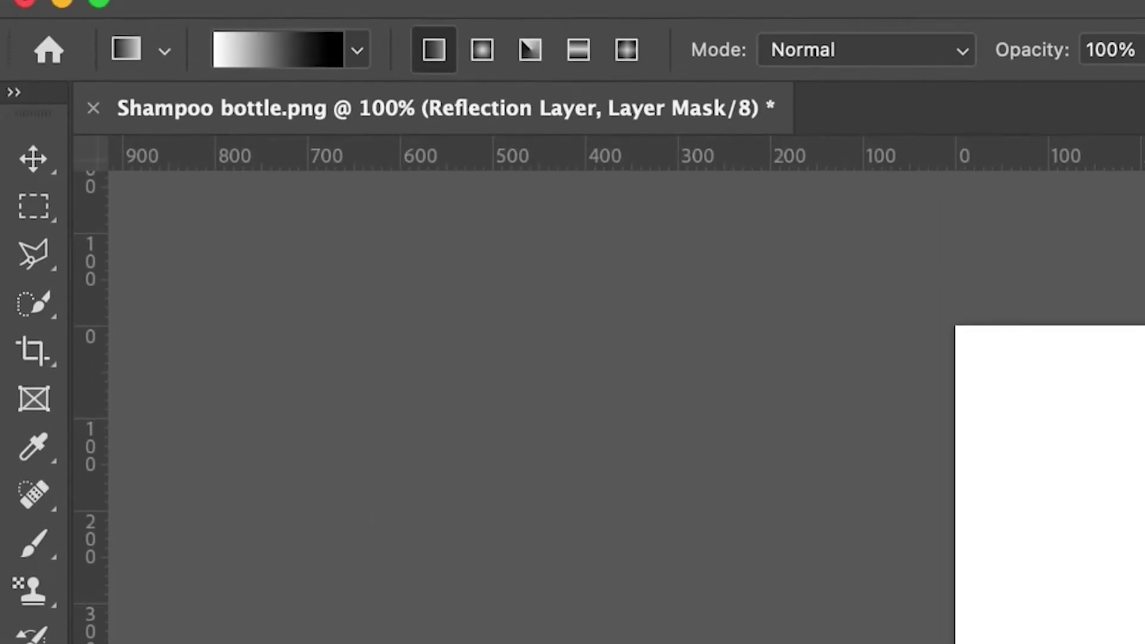
- Select the Basics 'Foreground to Background' preset in the Gradient Editor
key(i)
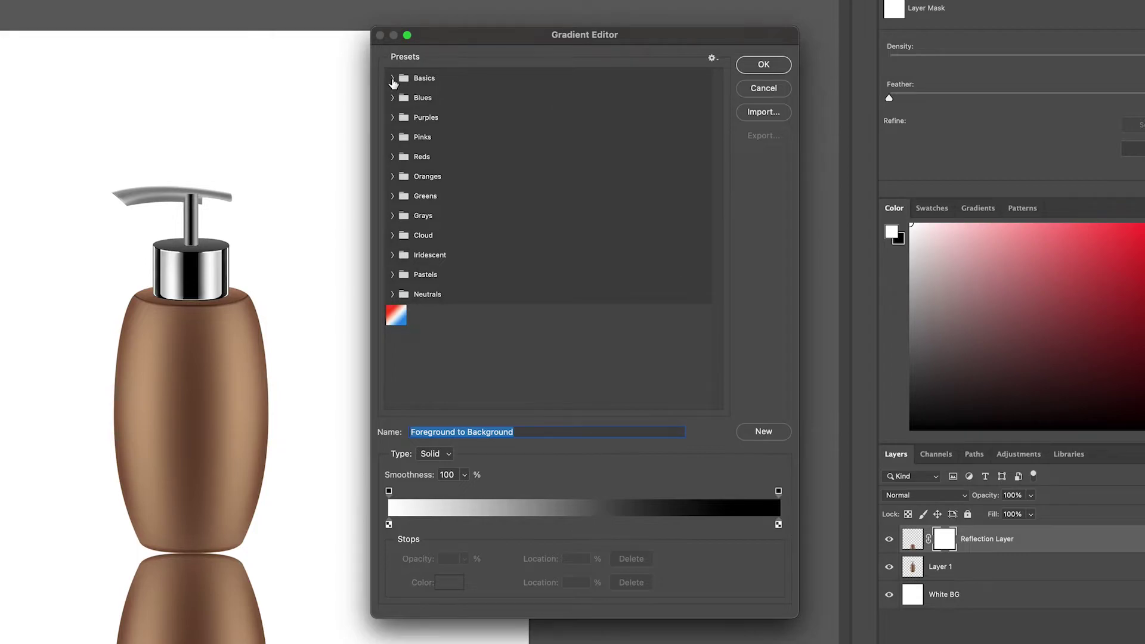
click(392, 79)
click(408, 100)
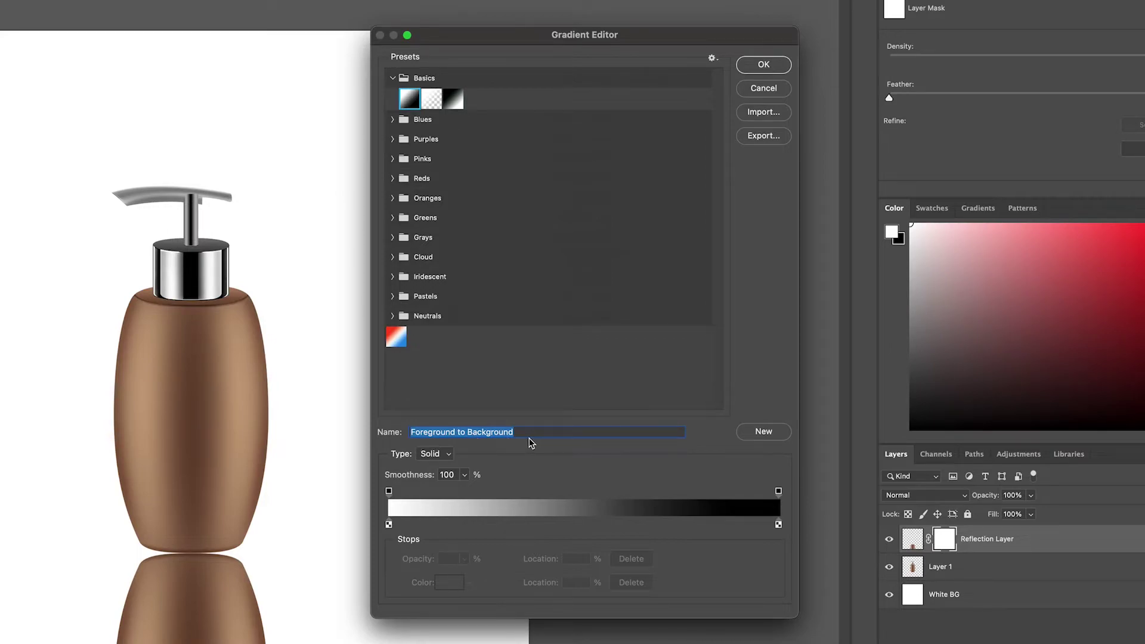
click(766, 67)
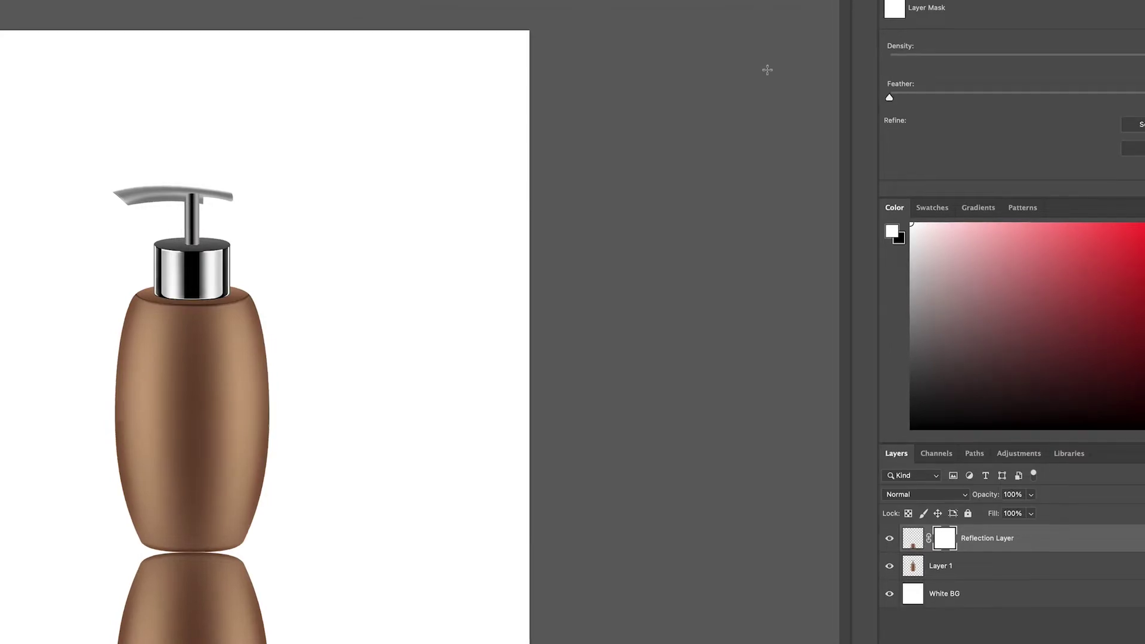
click(928, 539)
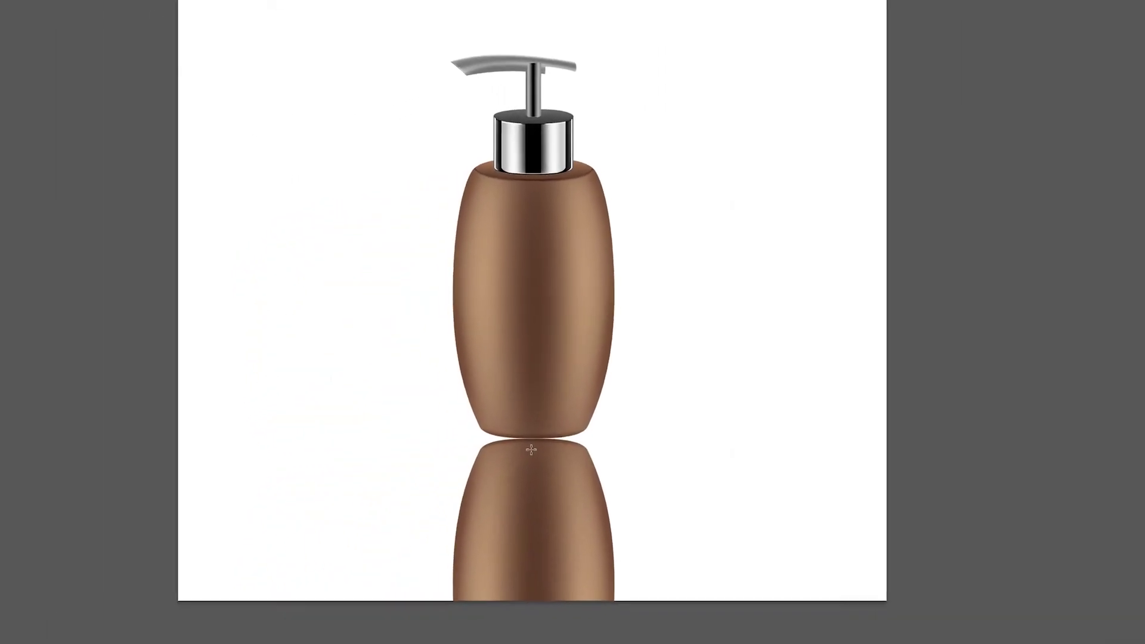
- Drag gradients down the reflection's mask, undoing and redrawing until it fades smoothly to white
drag(293, 476, 299, 563)
drag(564, 547, 569, 593)
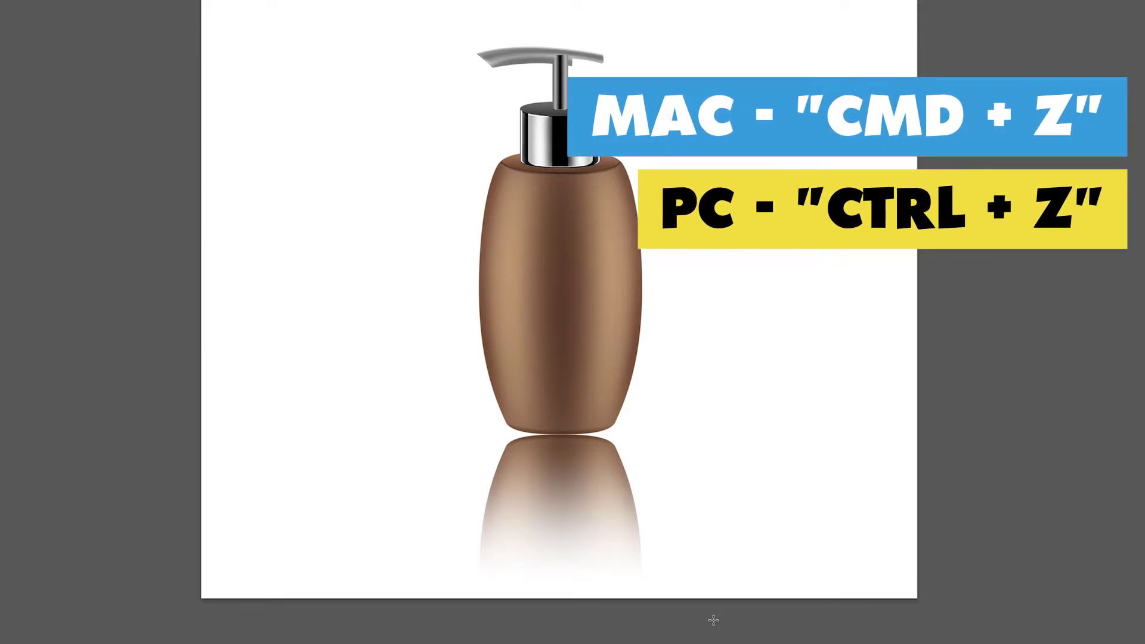
key(ctrl+z)
drag(560, 304, 563, 569)
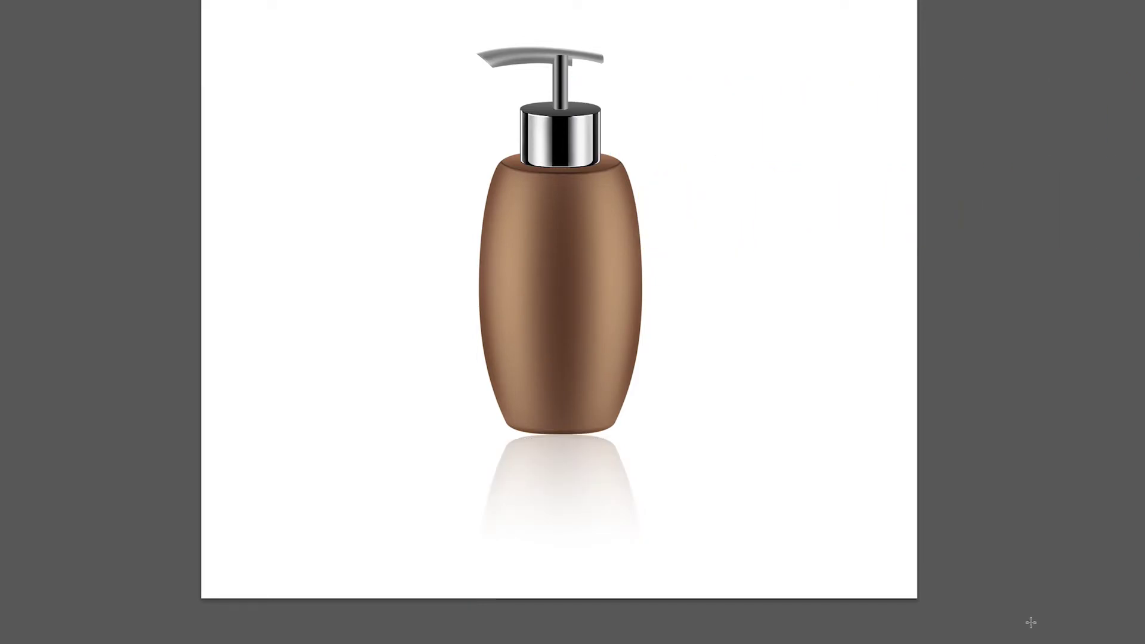
key(ctrl+z)
drag(561, 491, 558, 587)
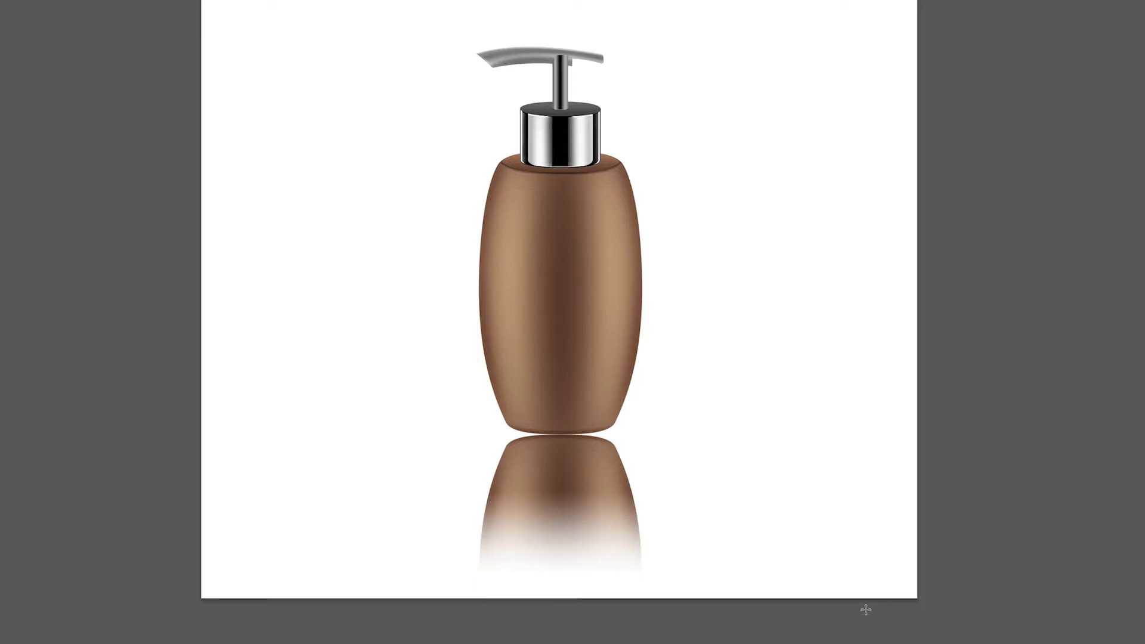
key(ctrl+z)
drag(557, 351, 563, 568)
key(ctrl+z)
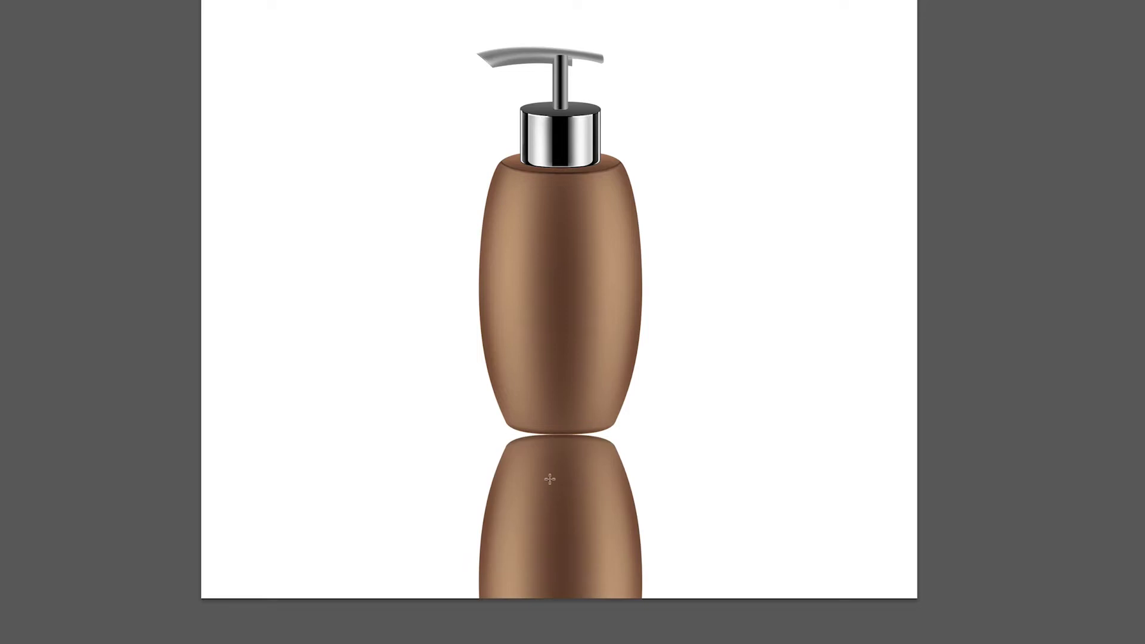
drag(557, 450, 560, 594)
key(ctrl+z)
drag(563, 444, 571, 566)
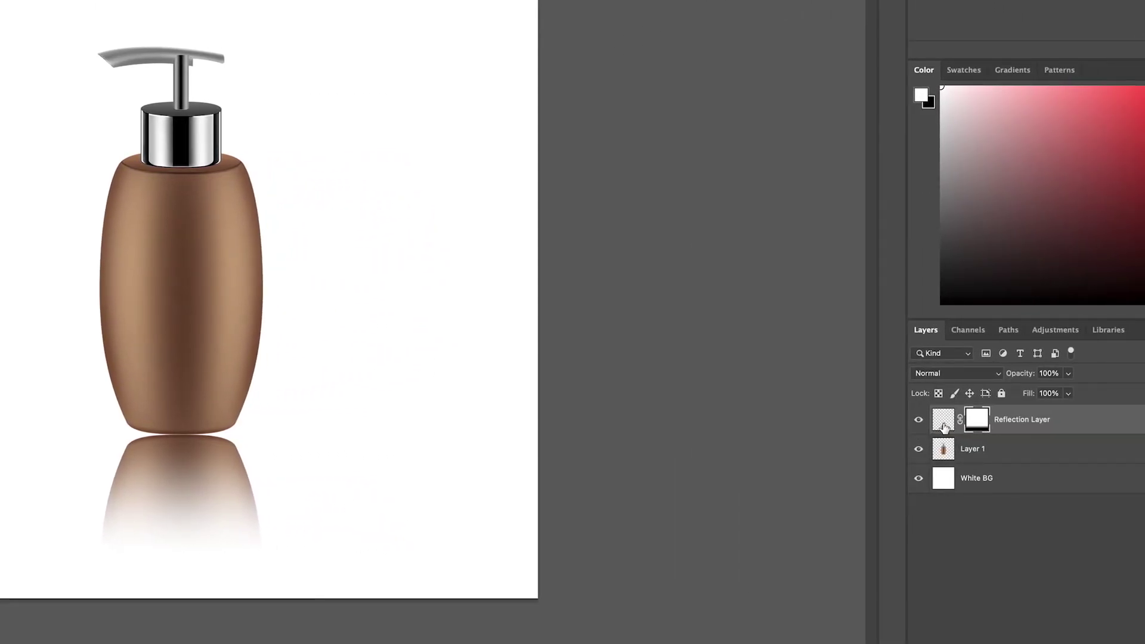
- Lower the Reflection Layer's opacity to 85%
click(944, 427)
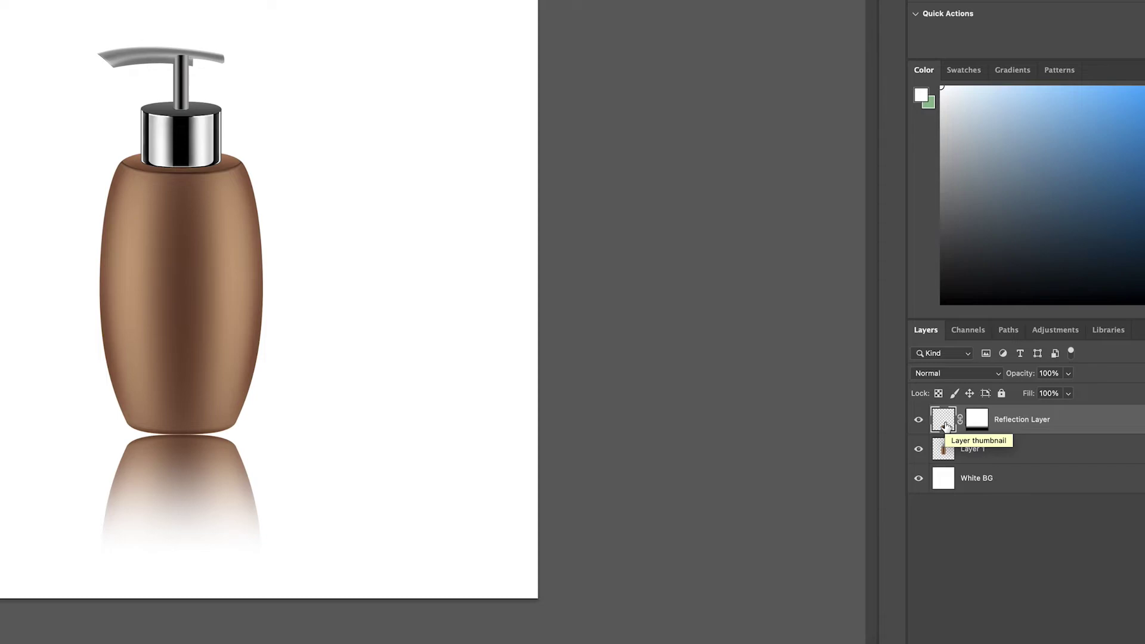
click(1068, 373)
mouse_move(1052, 393)
mouse_down()
mouse_move(1042, 390)
mouse_move(1057, 390)
mouse_up()
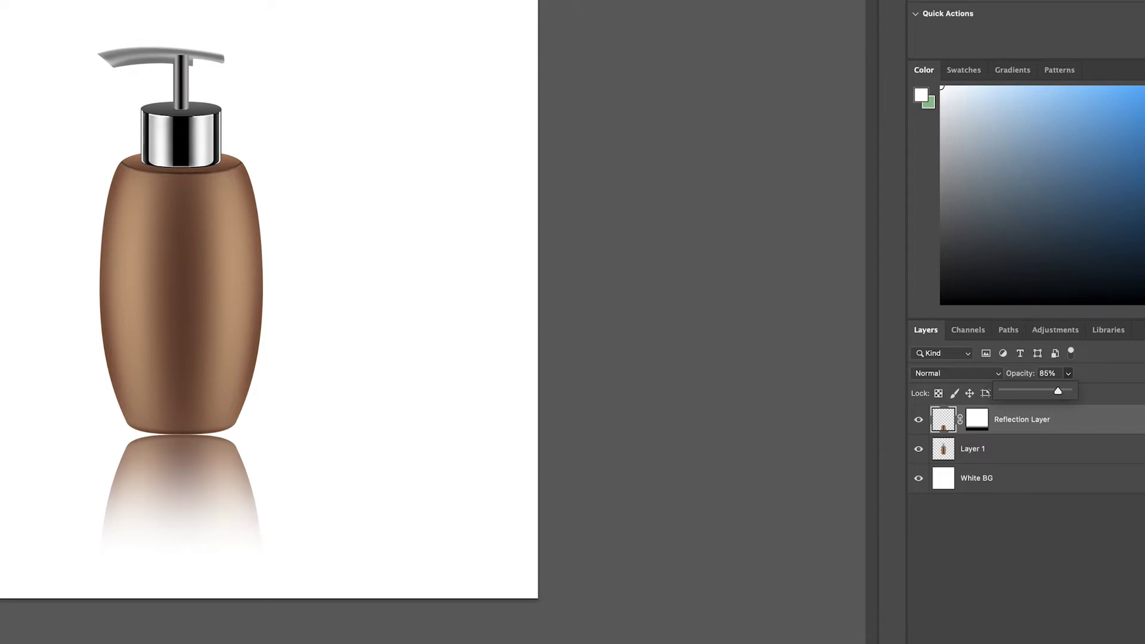
click(1111, 546)
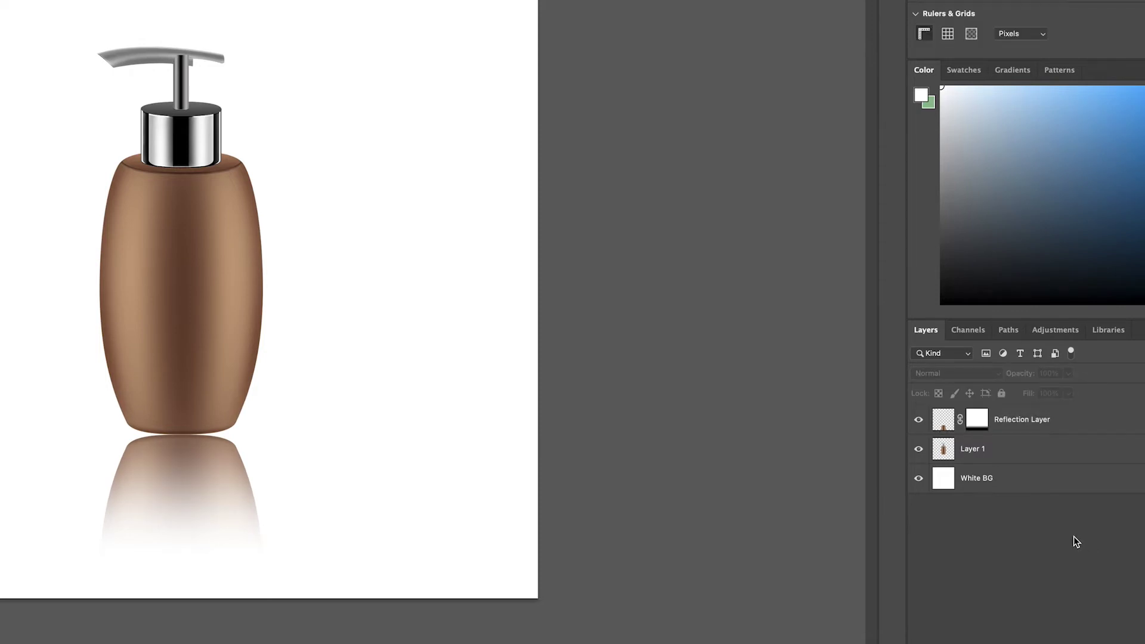
- Select Reflection Layer with Layer 1 and move both up slightly together
click(1068, 420)
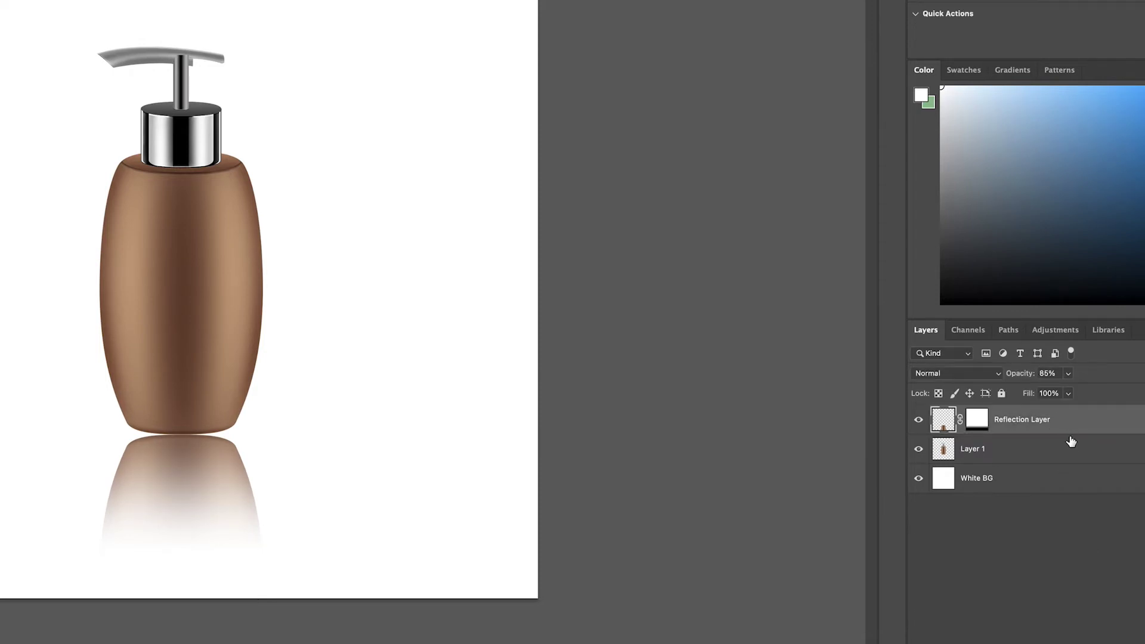
shift+click(1070, 456)
key(ctrl+t)
drag(194, 319, 193, 287)
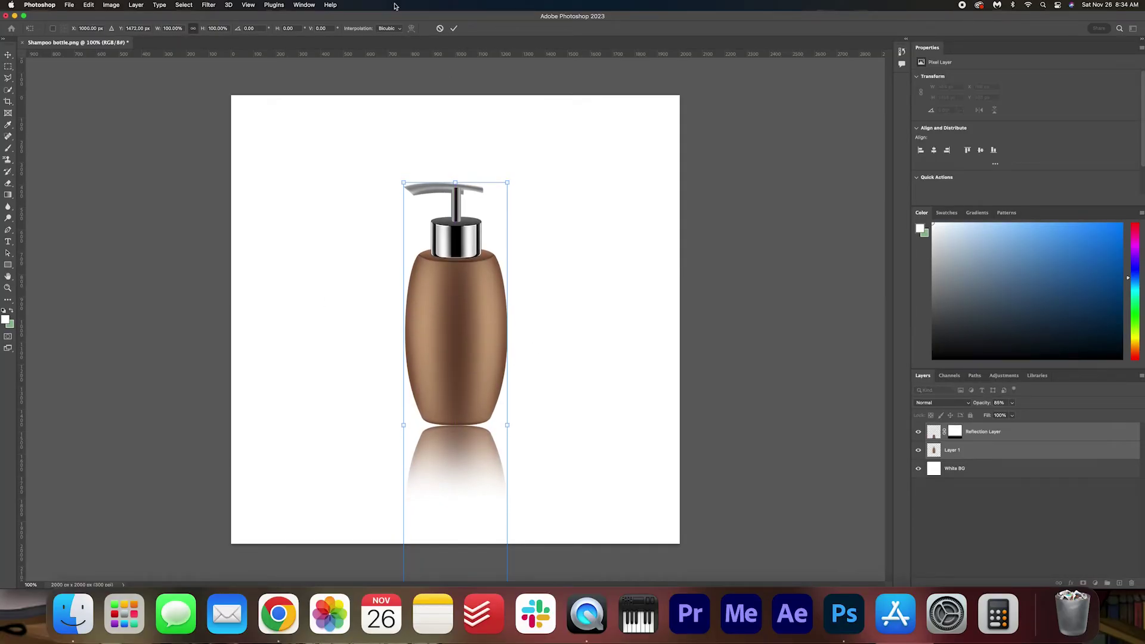
click(454, 27)
key(g)
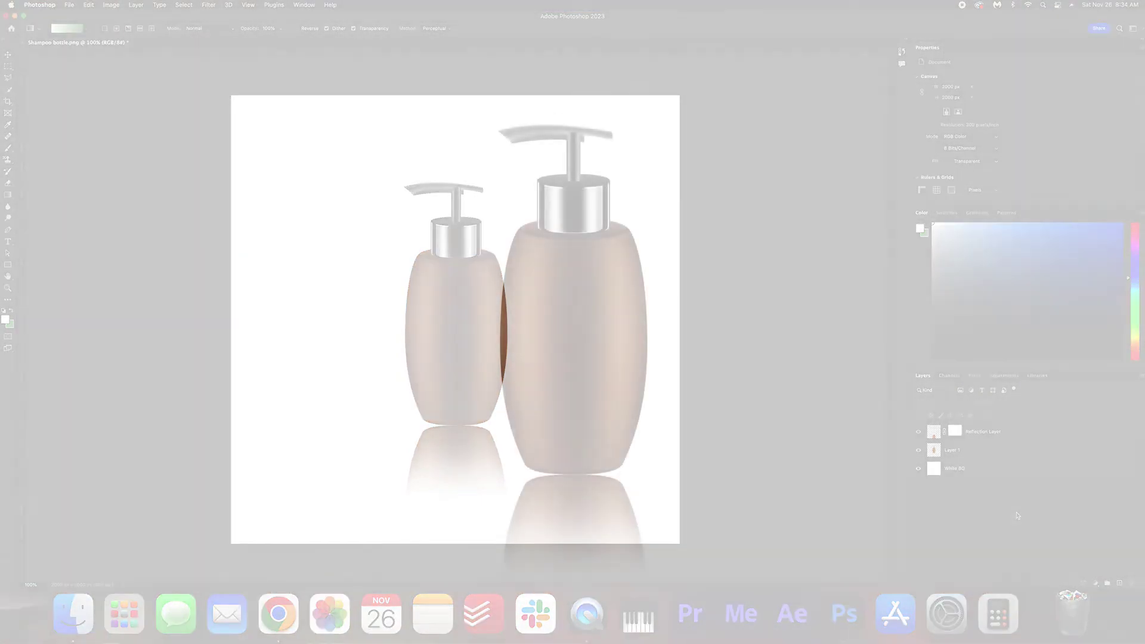